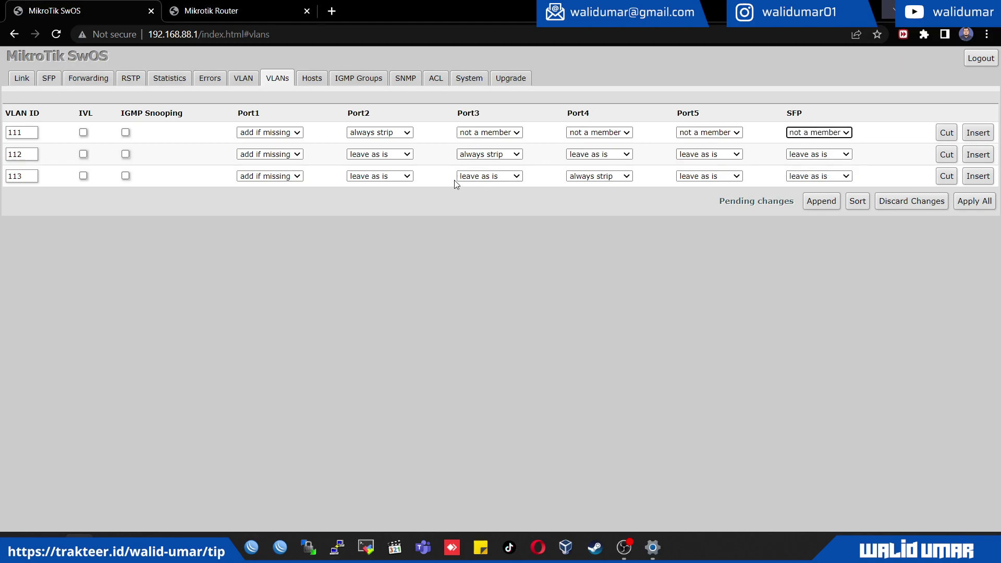
# For VLAN 112, set Port2, Port4, Port5 and SFP to "not a member"
pyautogui.click(380, 155)
pyautogui.click(373, 193)
pyautogui.click(587, 155)
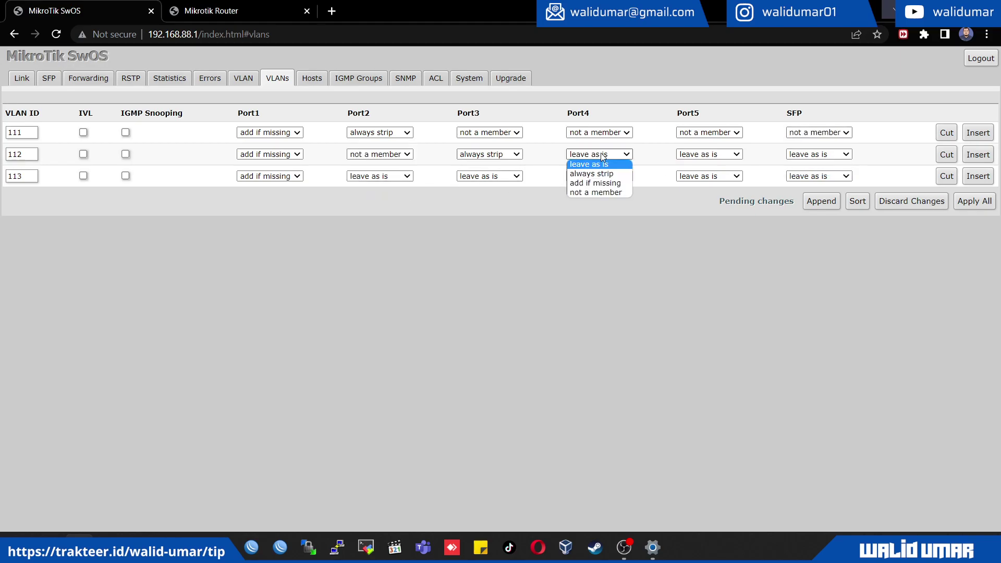
pyautogui.click(609, 193)
pyautogui.click(709, 154)
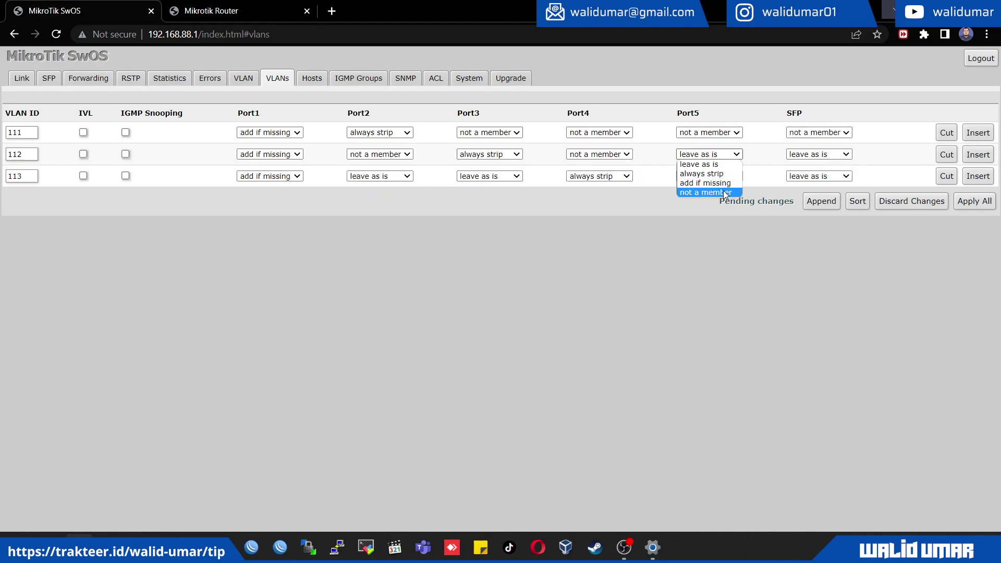
pyautogui.click(720, 192)
pyautogui.click(803, 154)
pyautogui.click(806, 193)
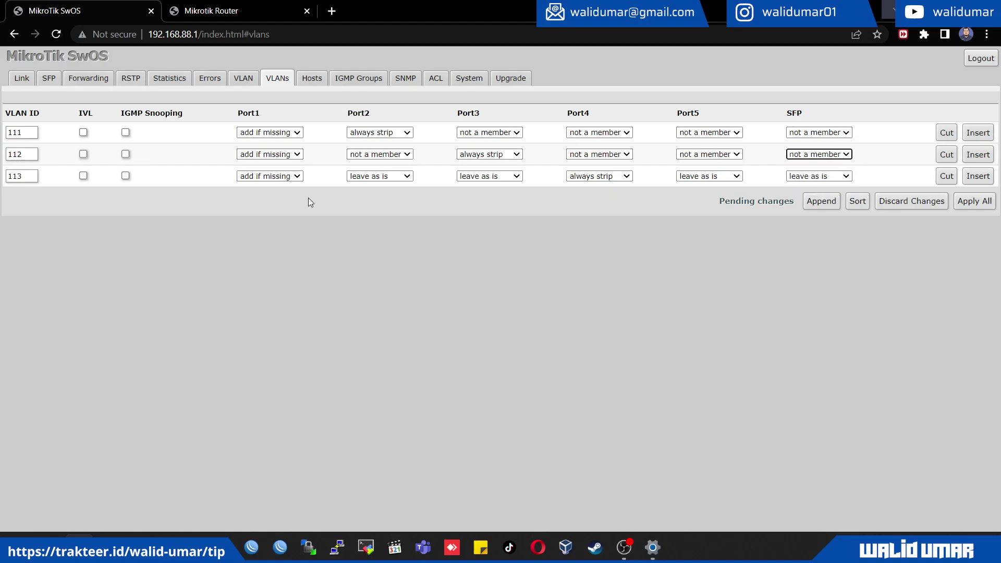
# For VLAN 113, set Port2, Port3, Port5 and SFP to "not a member"
pyautogui.click(385, 176)
pyautogui.click(390, 213)
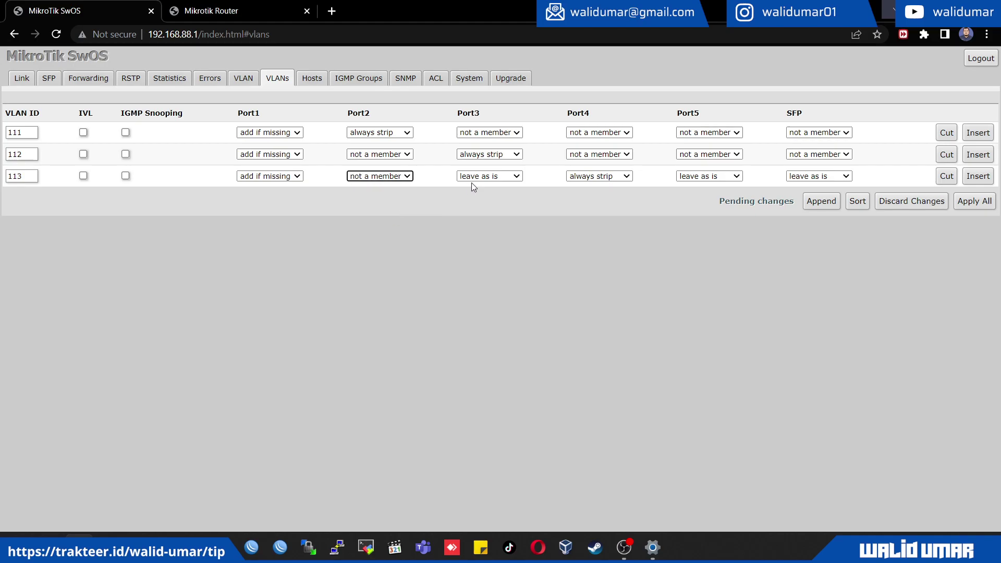
pyautogui.click(505, 176)
pyautogui.click(505, 214)
pyautogui.click(704, 177)
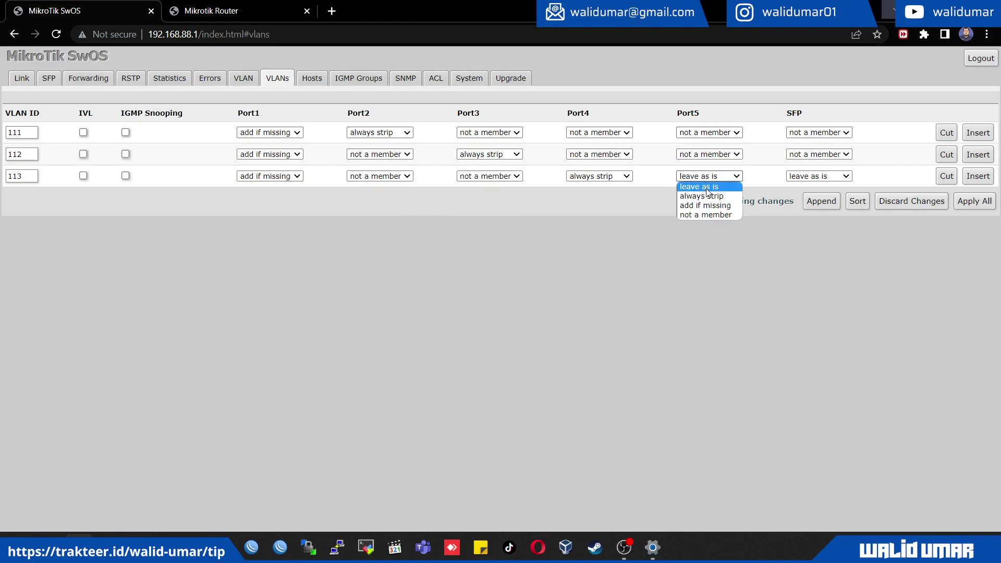
pyautogui.click(713, 215)
pyautogui.click(822, 179)
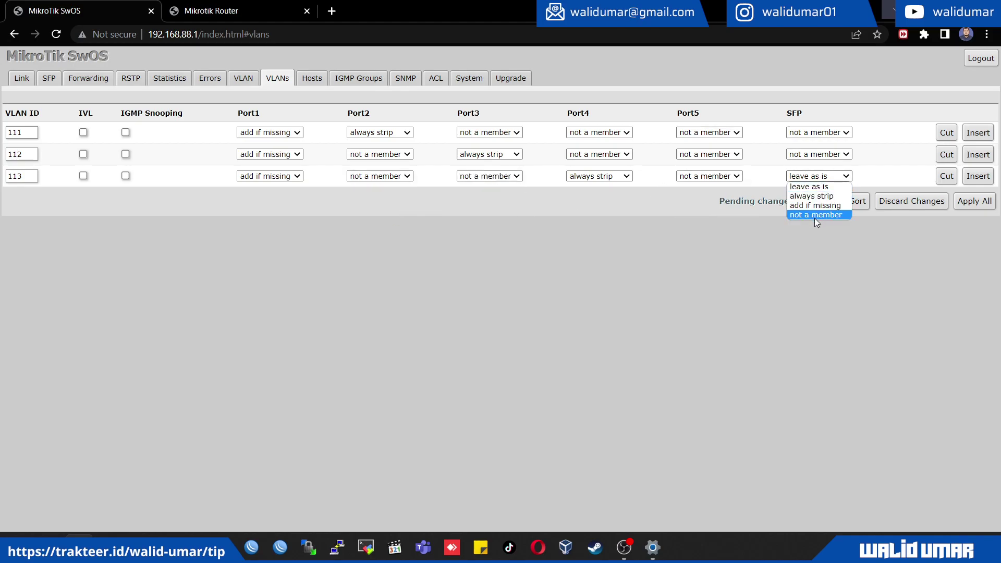
pyautogui.click(815, 213)
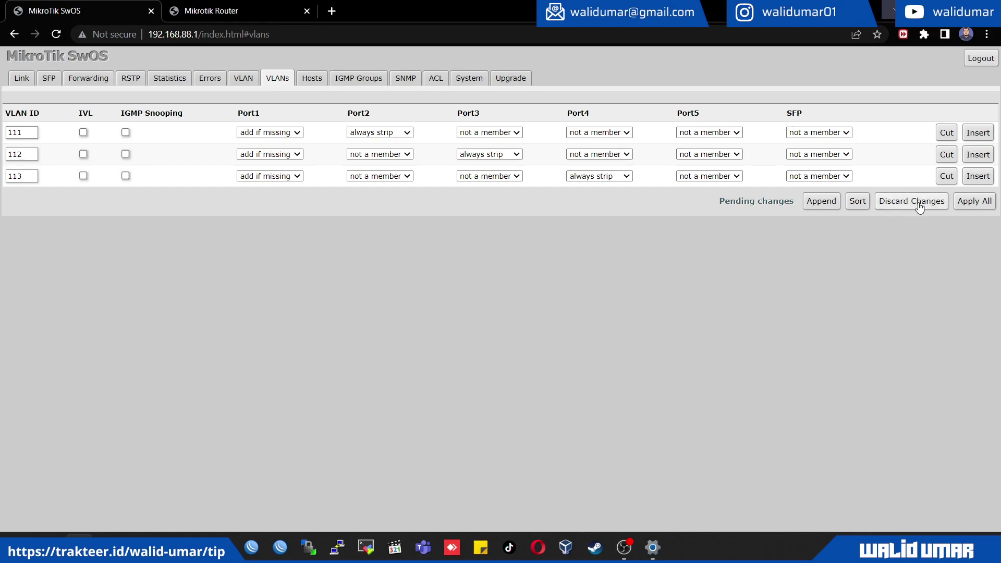
# Add a VLAN entry with ID 999, keep its ports at "leave as is", and apply the VLAN table changes
pyautogui.click(823, 201)
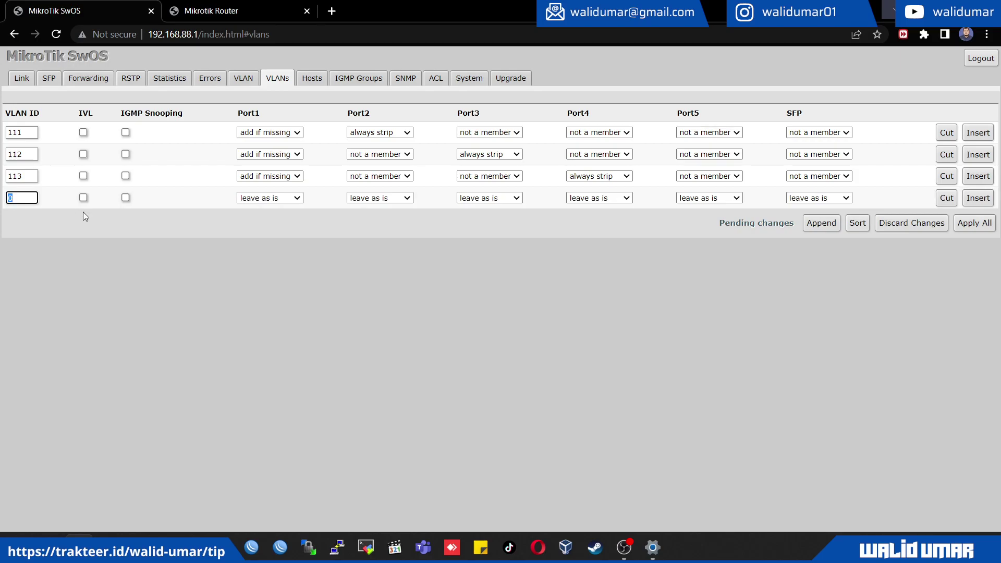
pyautogui.write('999')
pyautogui.click(223, 6)
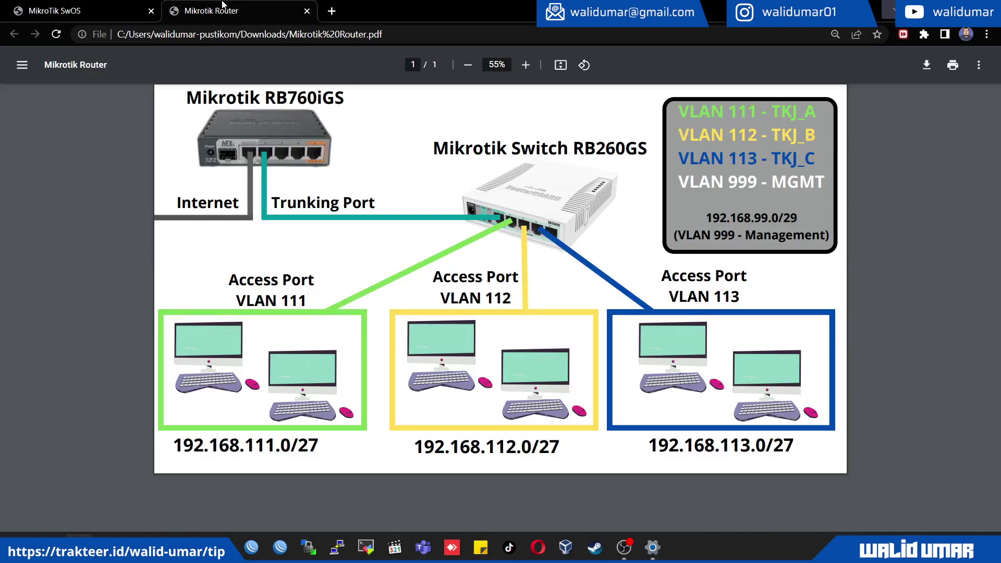
pyautogui.click(44, 5)
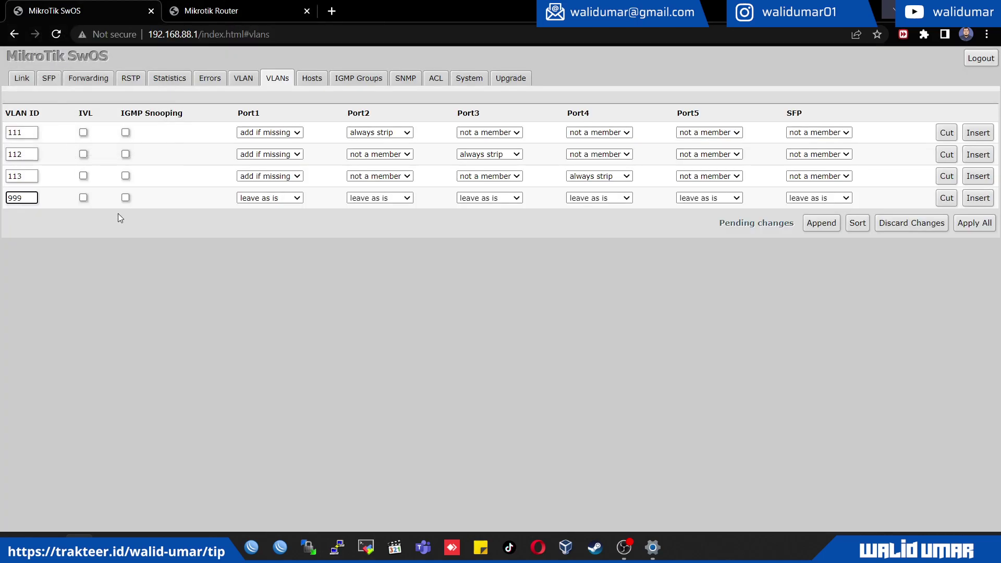
pyautogui.click(270, 201)
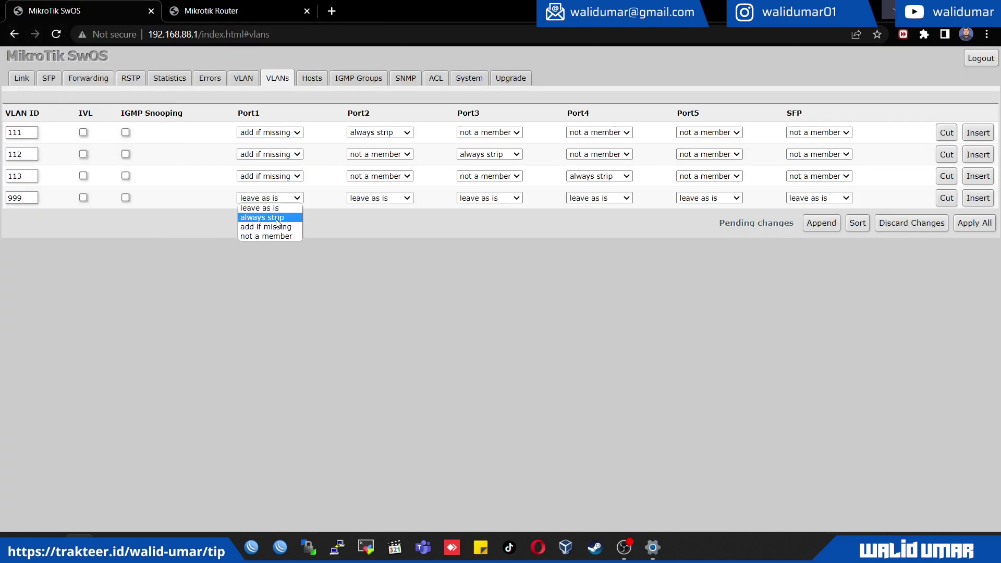
pyautogui.click(327, 220)
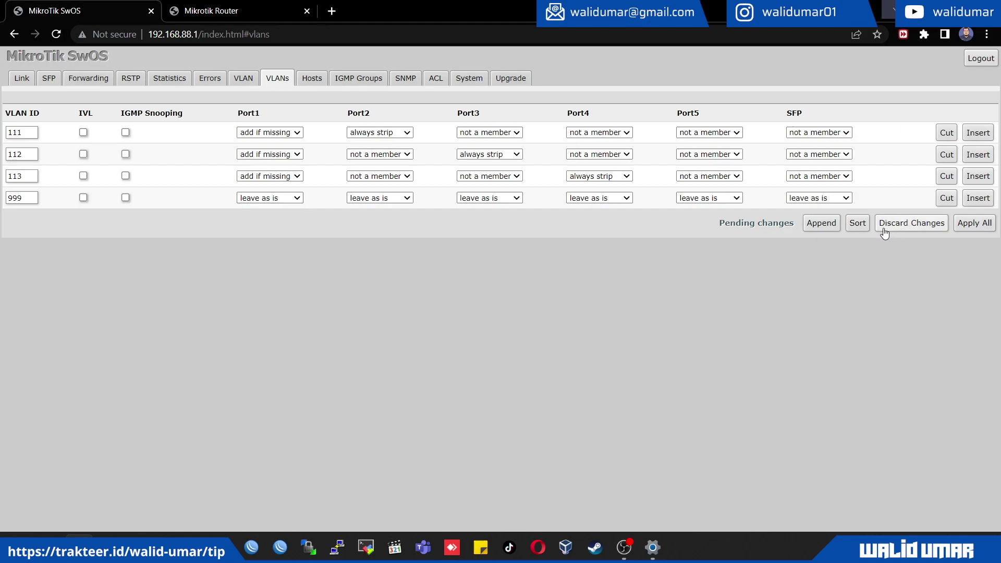
pyautogui.click(978, 235)
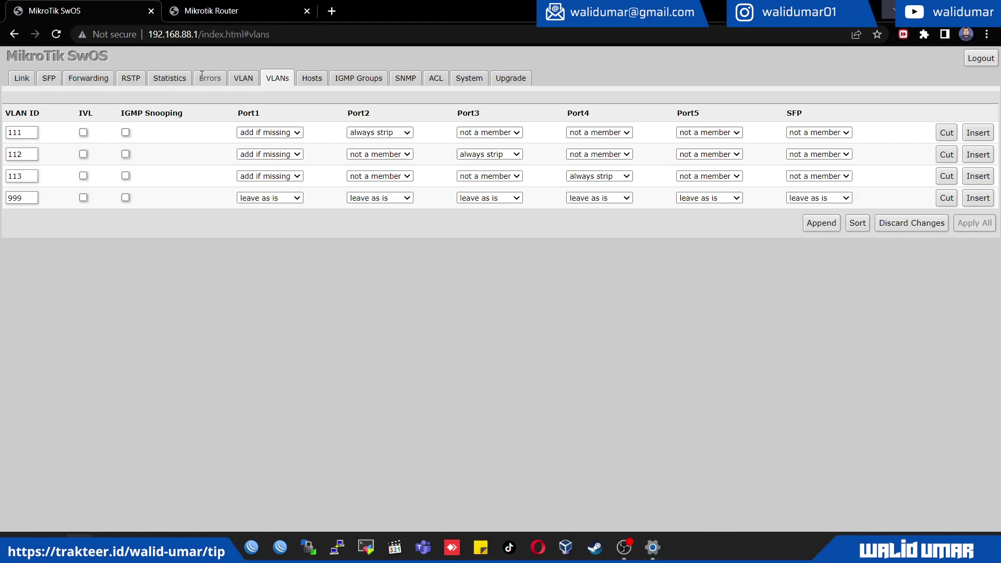
# In the per-port VLAN settings, set the ingress VLAN Mode of Port1 through Port4 to enabled
pyautogui.click(239, 75)
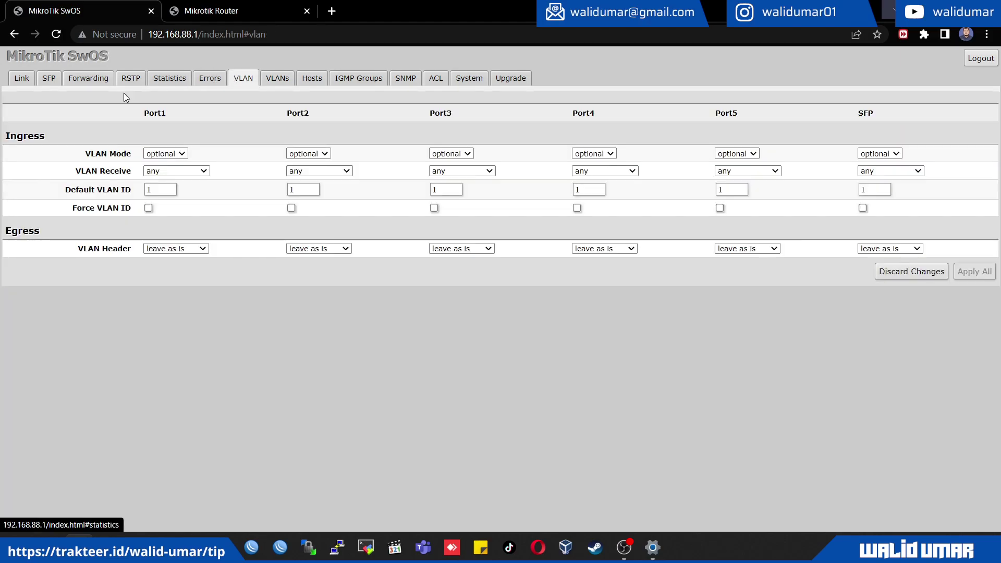
pyautogui.click(165, 153)
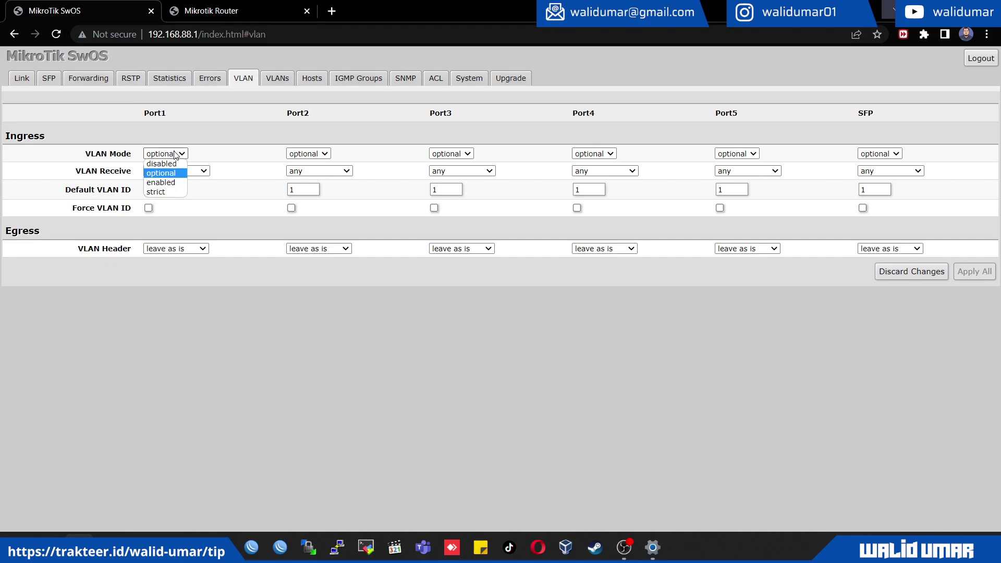
pyautogui.click(164, 183)
pyautogui.click(323, 154)
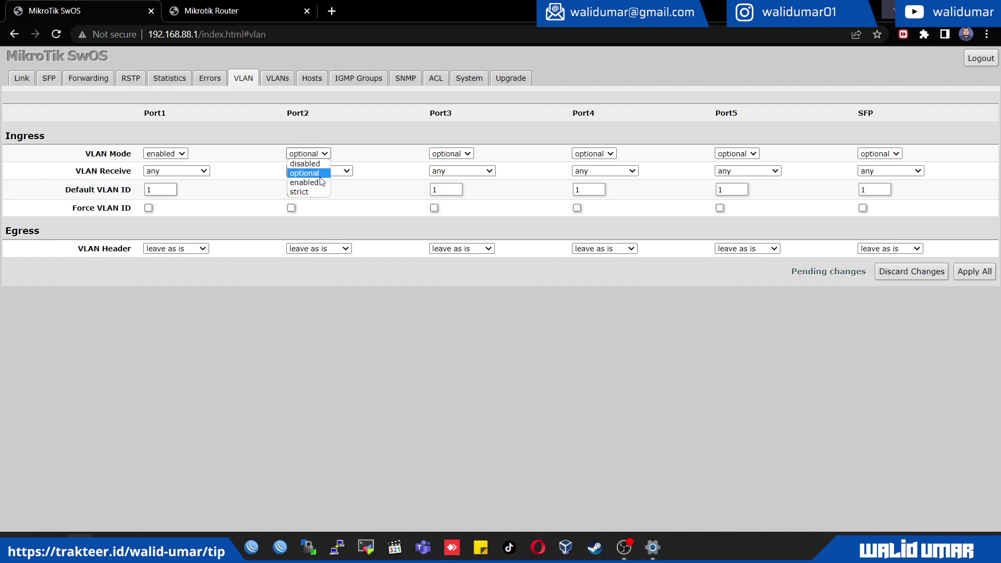
pyautogui.click(320, 182)
pyautogui.click(452, 154)
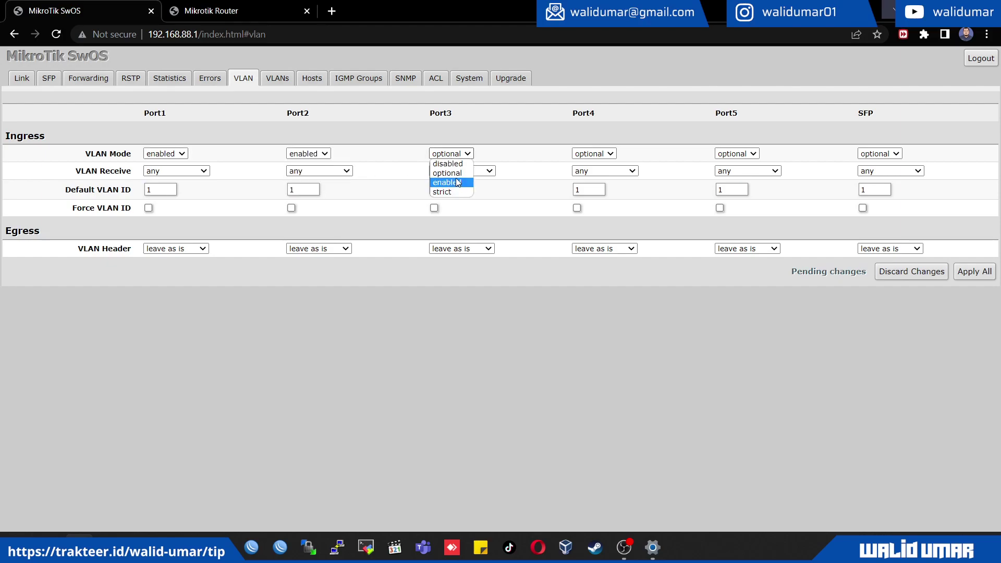
pyautogui.click(456, 177)
pyautogui.click(601, 154)
pyautogui.click(601, 183)
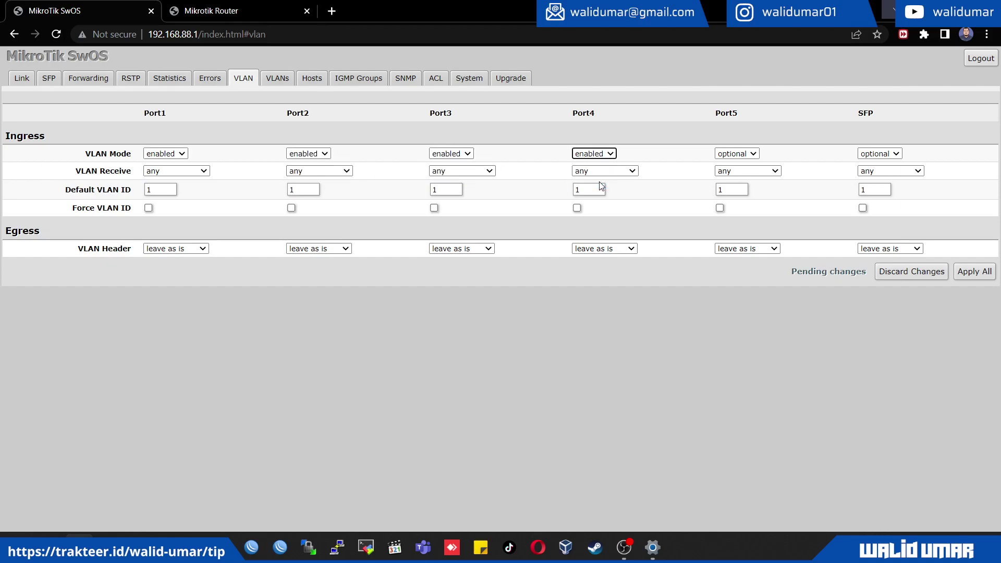
# Set VLAN Receive to "only tagged" for Port1 and "only untagged" for Port2, Port3 and Port4
pyautogui.click(176, 171)
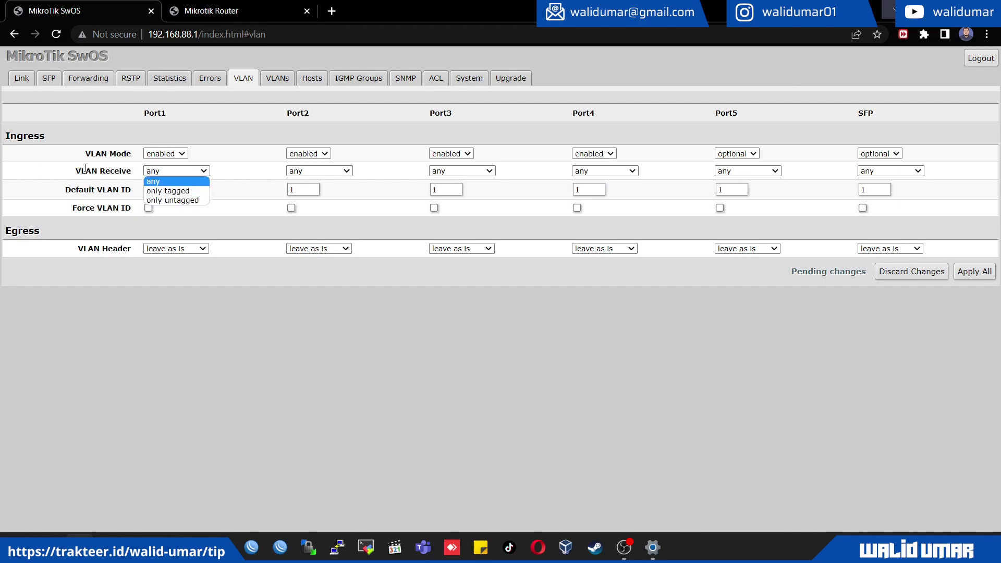
pyautogui.click(166, 192)
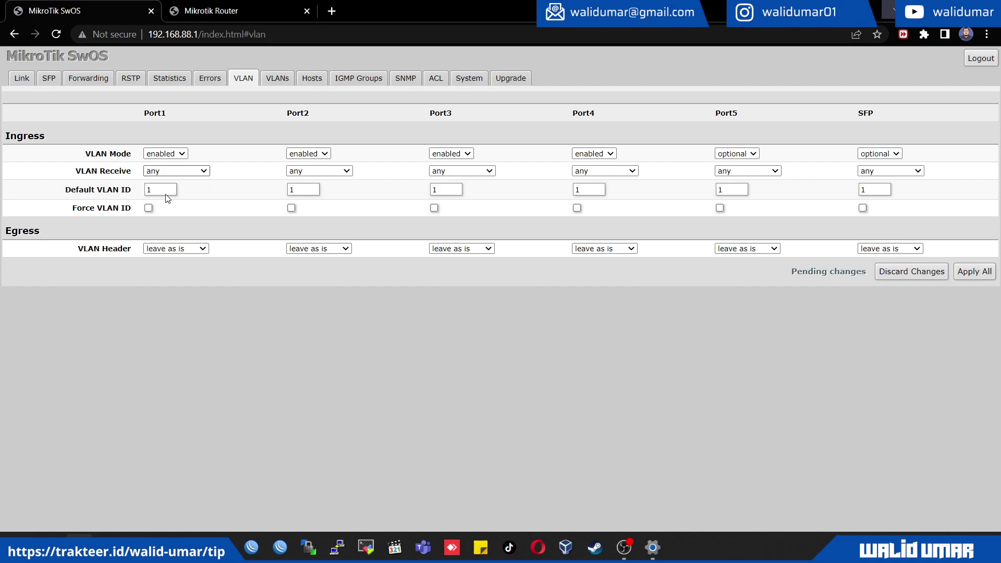
pyautogui.click(308, 172)
pyautogui.click(324, 201)
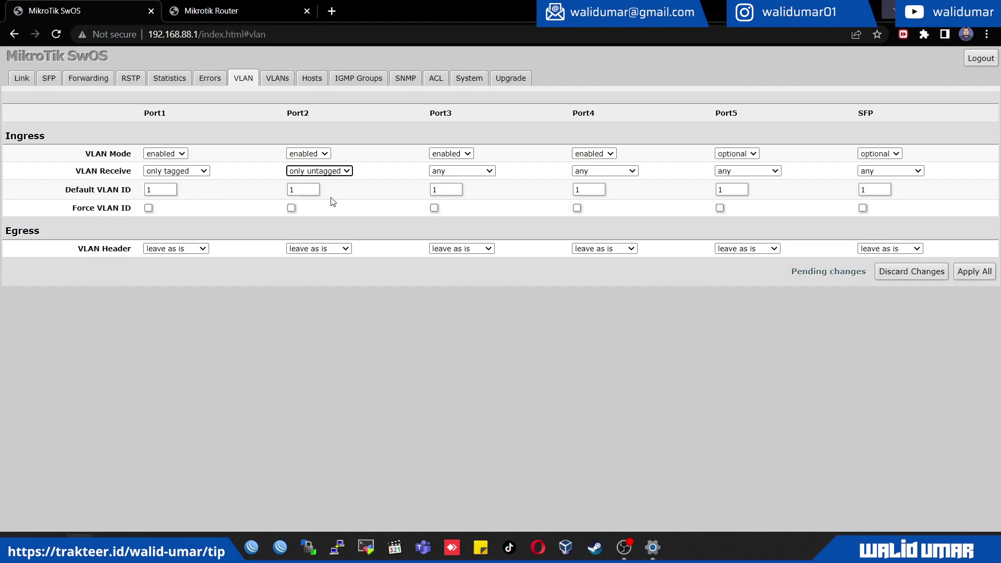
pyautogui.click(451, 172)
pyautogui.click(458, 202)
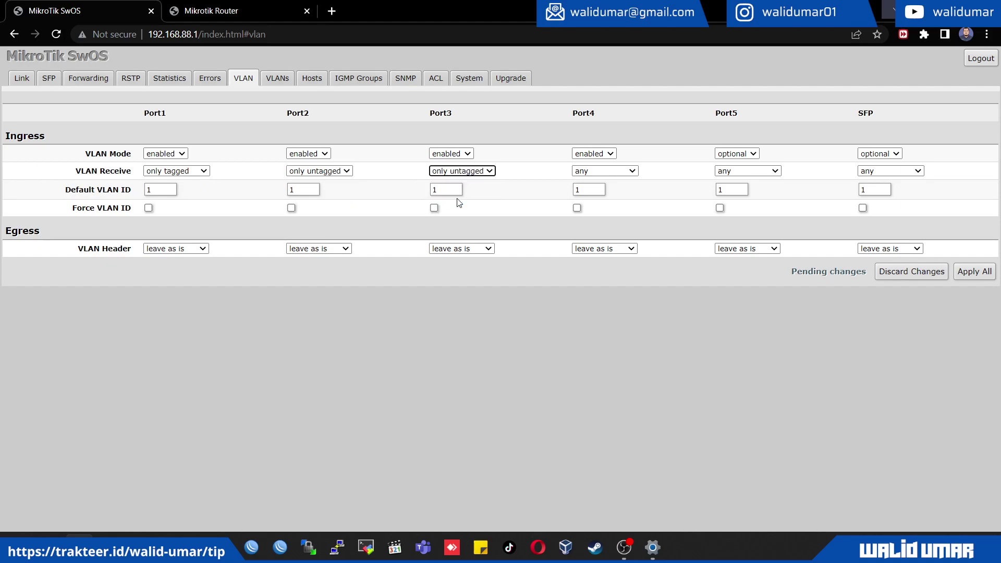
pyautogui.click(621, 172)
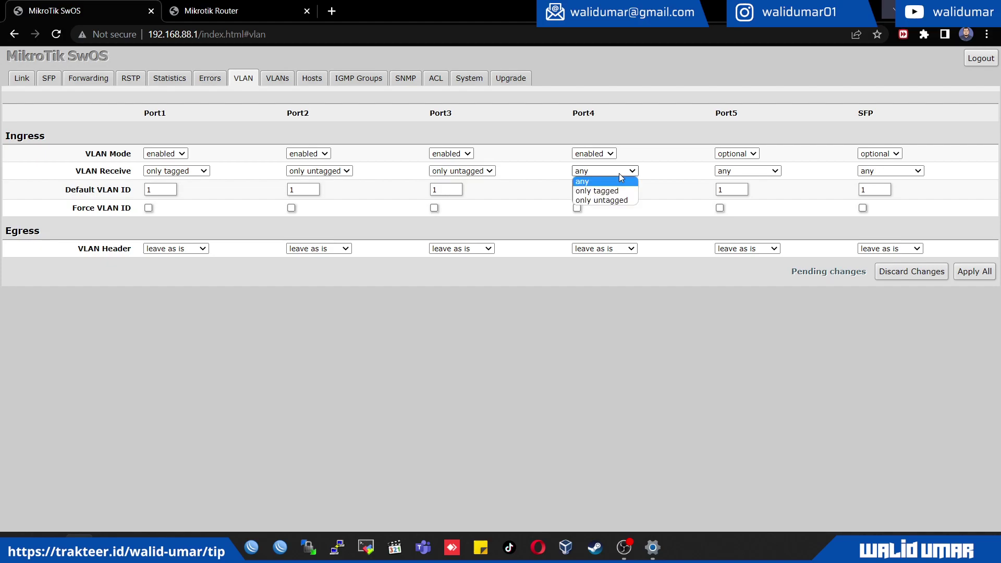
pyautogui.click(620, 202)
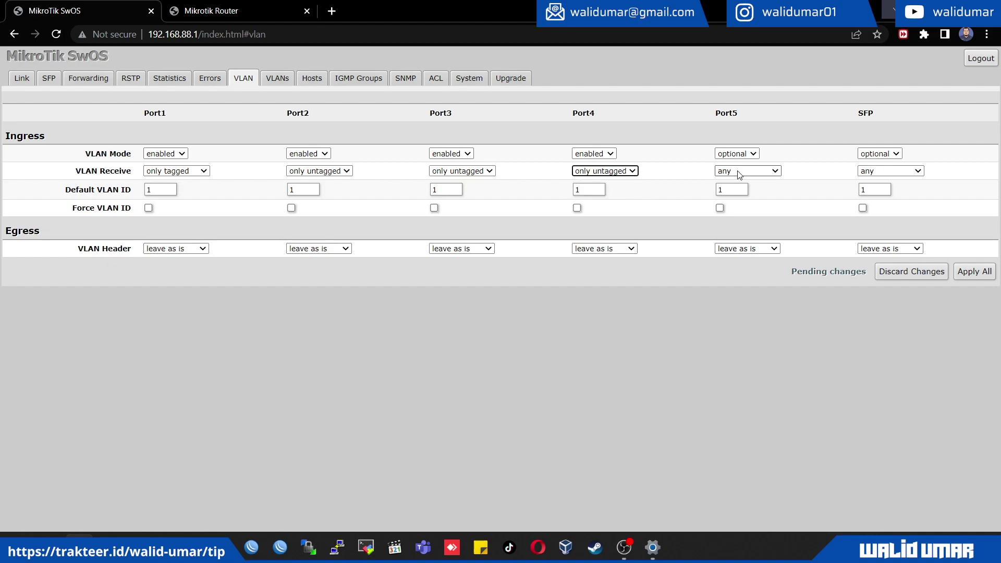
pyautogui.click(745, 153)
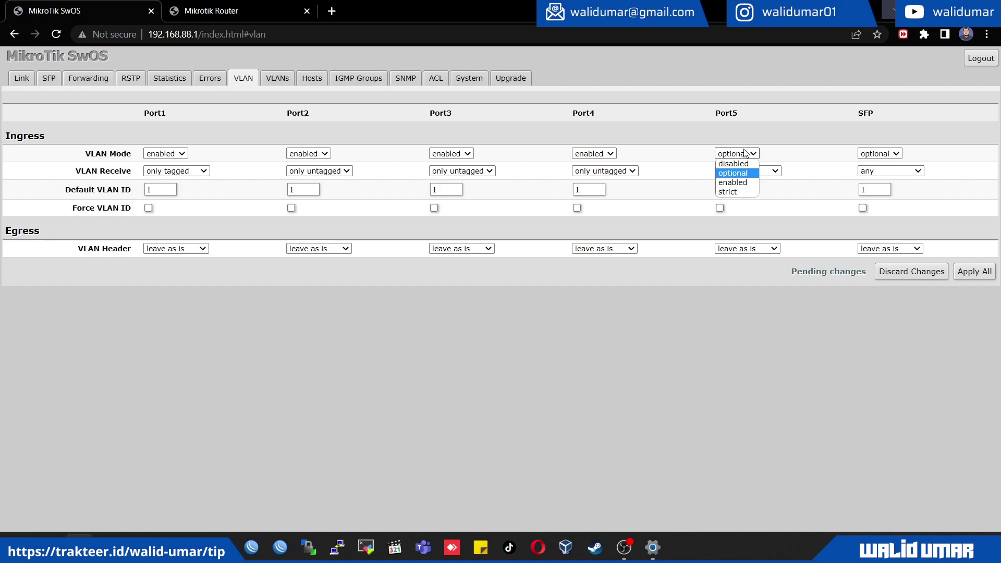
pyautogui.click(757, 130)
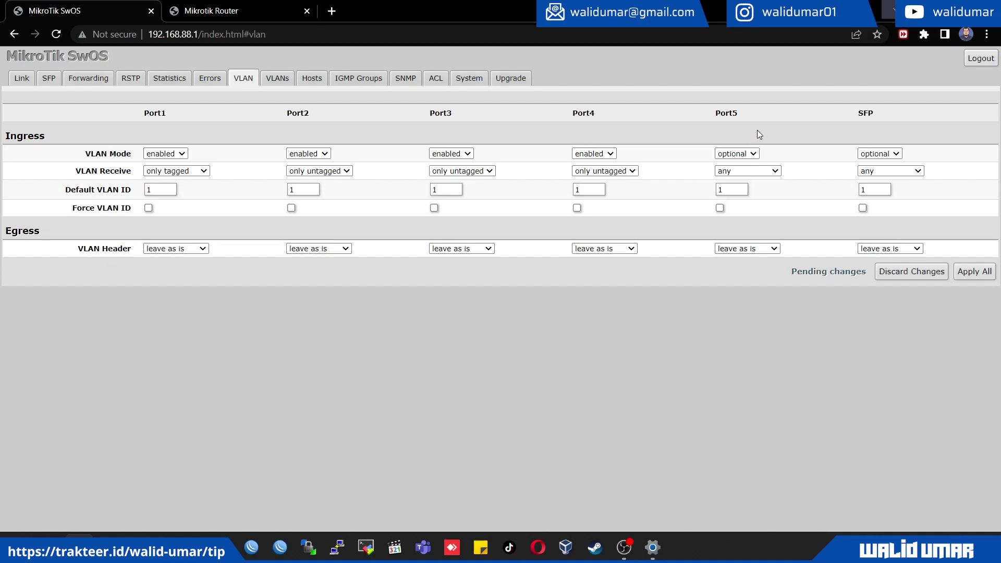
# Set the Default VLAN ID to 111 for Port2, 112 for Port3 and 113 for Port4
pyautogui.click(155, 188)
pyautogui.press('Tab')
pyautogui.write('111')
pyautogui.press('Tab')
pyautogui.write('112')
pyautogui.press('Tab')
pyautogui.write('113')
# Set the egress VLAN Header to "add if missing" for Port1 and "always strip" for Port2 through Port4, and apply the changes
pyautogui.click(171, 250)
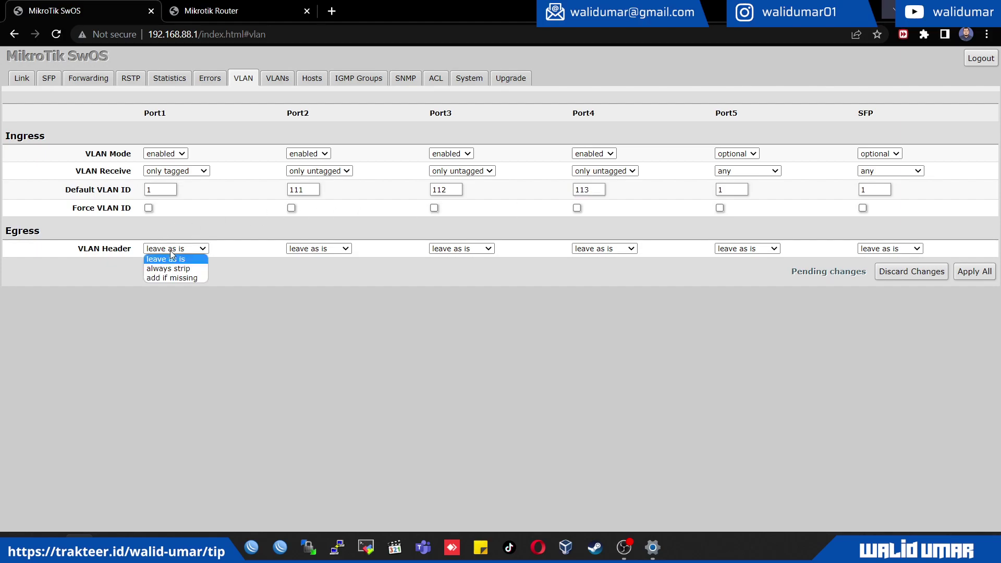
pyautogui.click(179, 279)
pyautogui.click(346, 249)
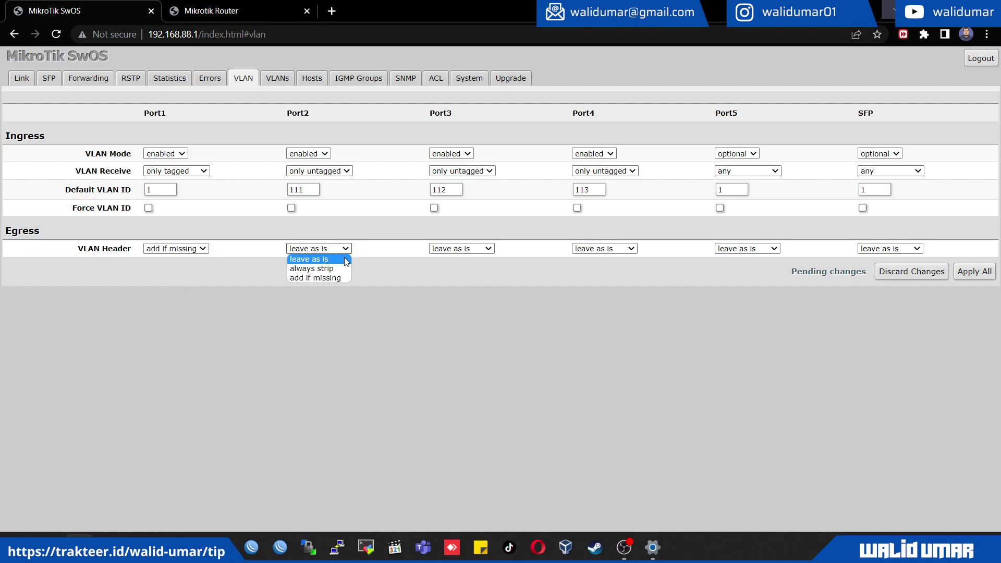
pyautogui.click(342, 269)
pyautogui.click(436, 250)
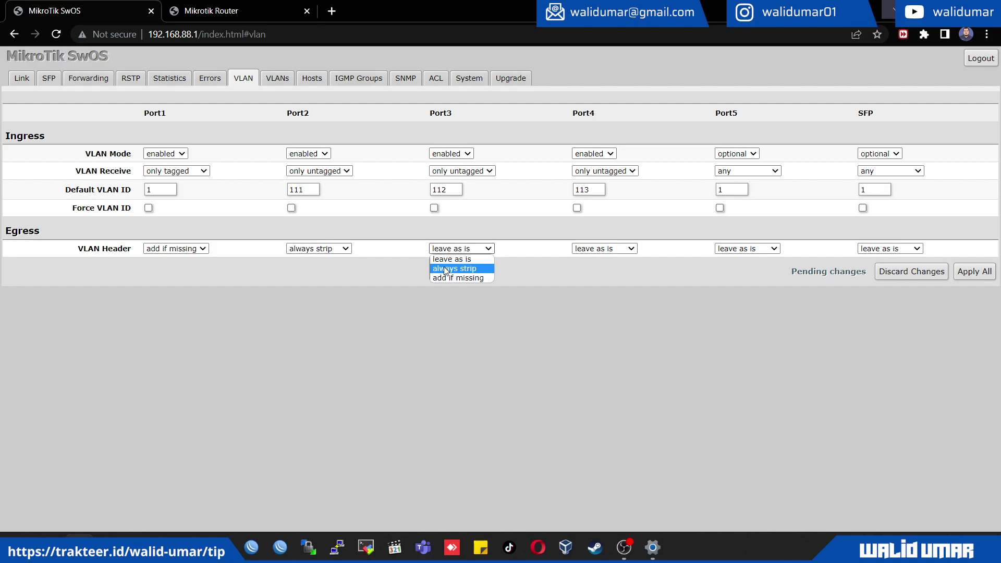
pyautogui.click(454, 269)
pyautogui.click(612, 252)
pyautogui.click(597, 269)
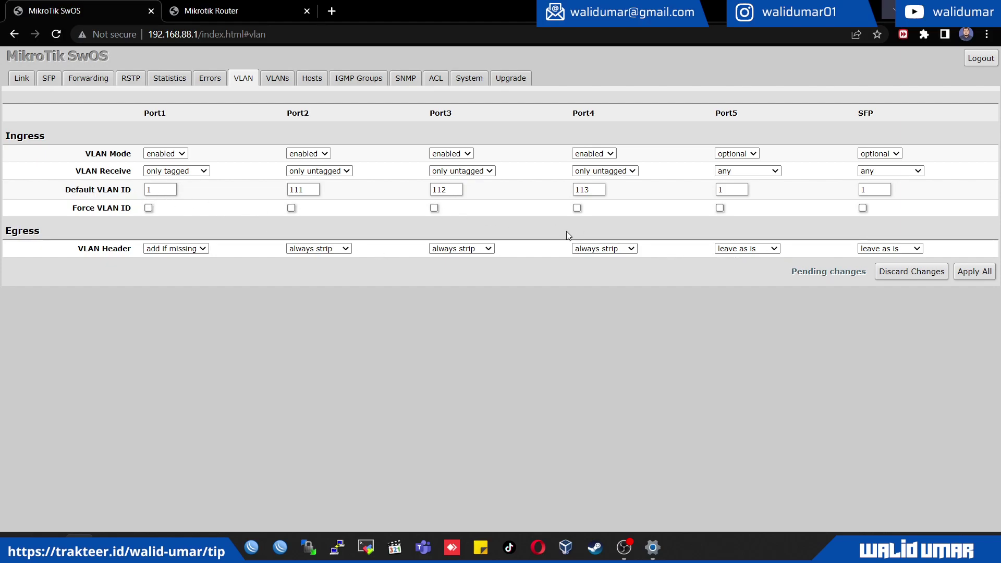
pyautogui.click(973, 271)
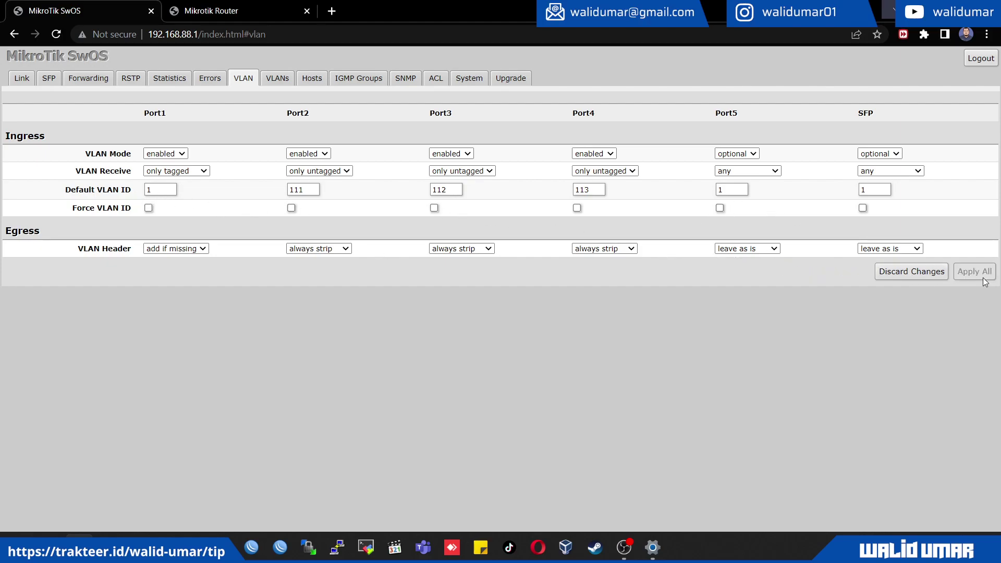
# In the switch's system settings, set the Static IP Address to 192.168.99.2, apply the change and reload the page
pyautogui.click(468, 79)
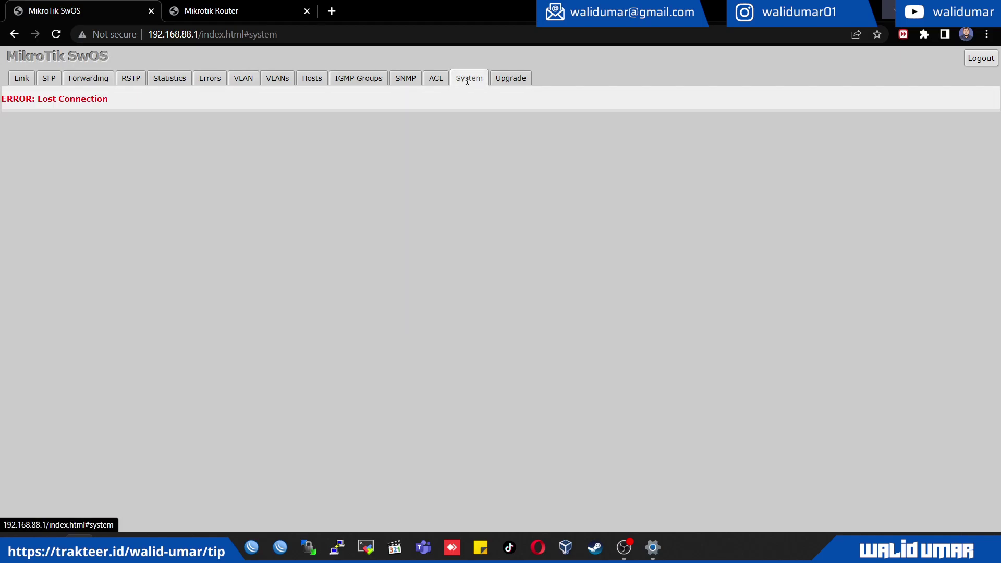
pyautogui.click(431, 79)
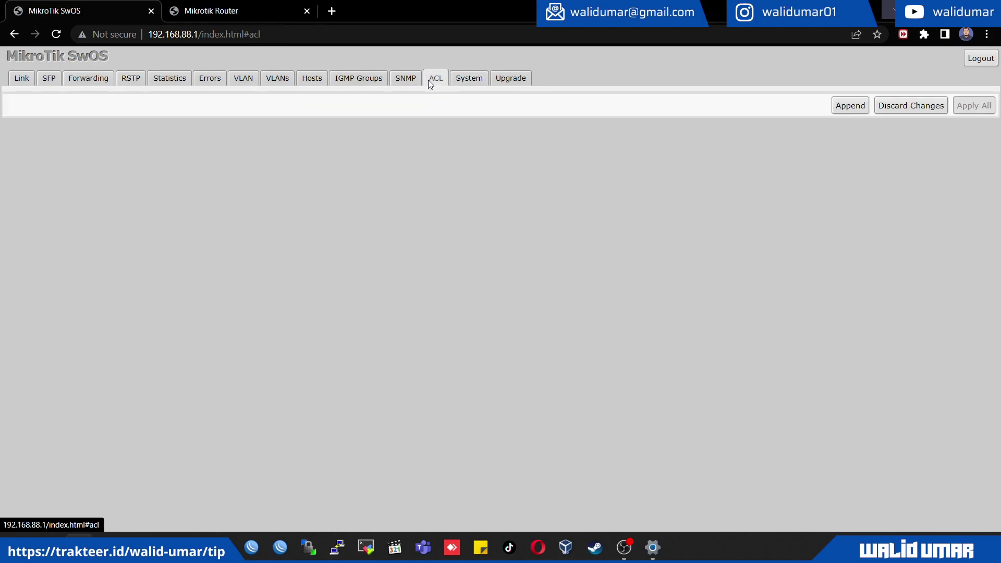
pyautogui.click(466, 83)
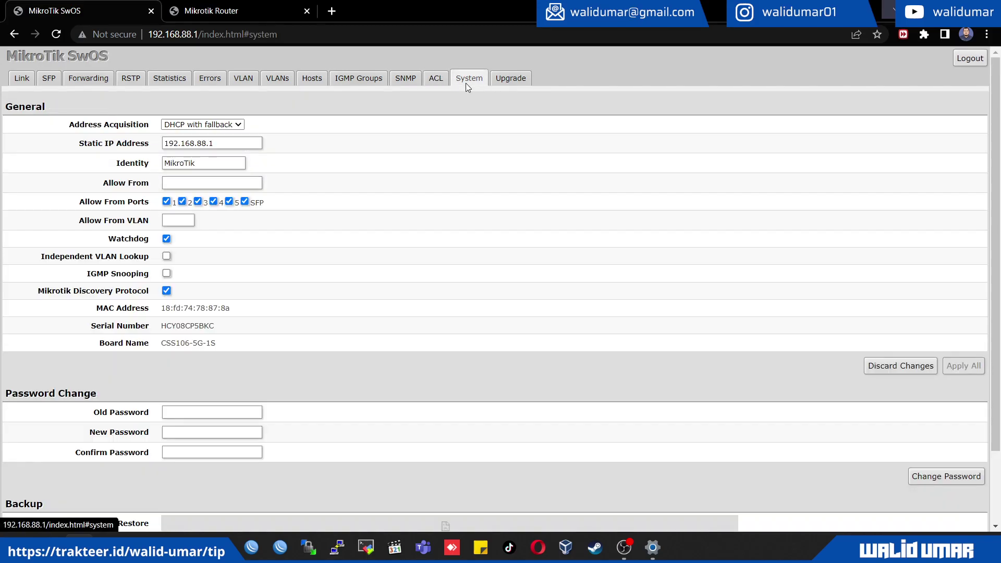
pyautogui.doubleClick(209, 144)
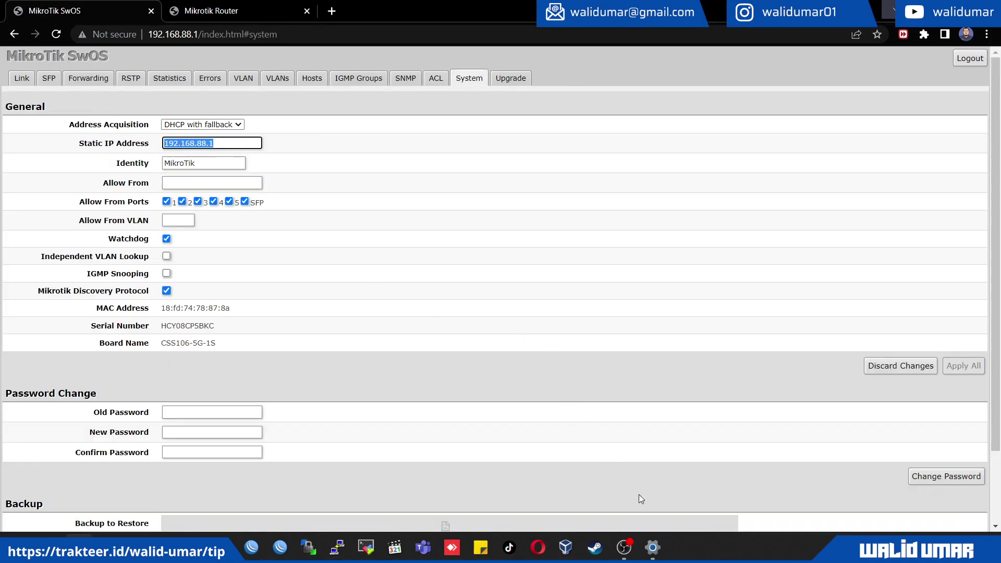
pyautogui.click(237, 9)
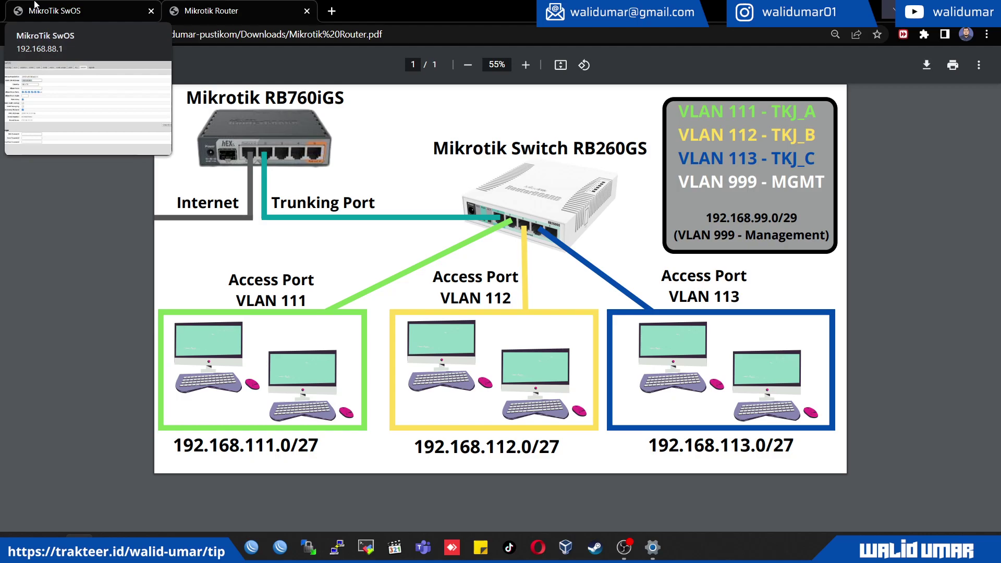
pyautogui.click(35, 4)
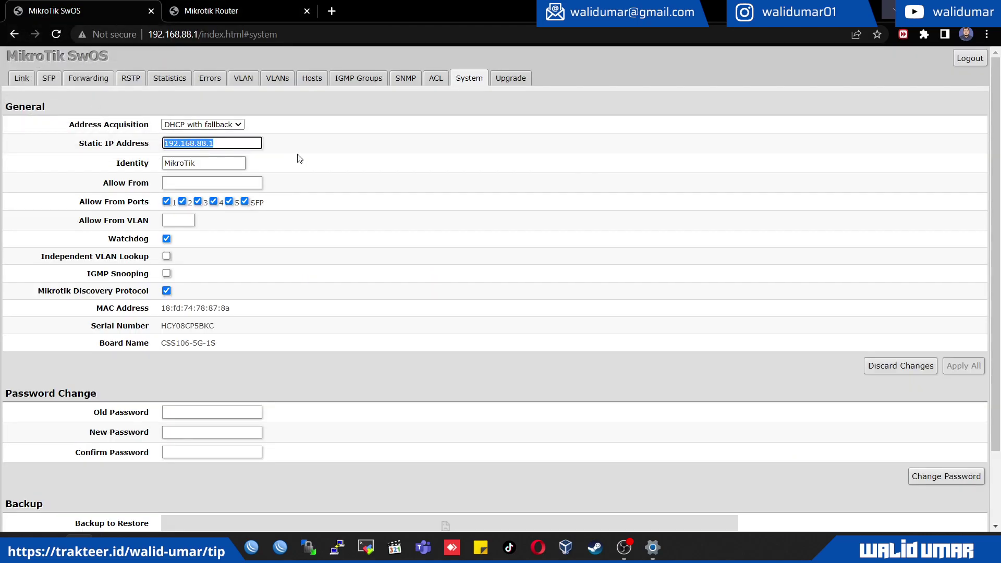
pyautogui.write('192')
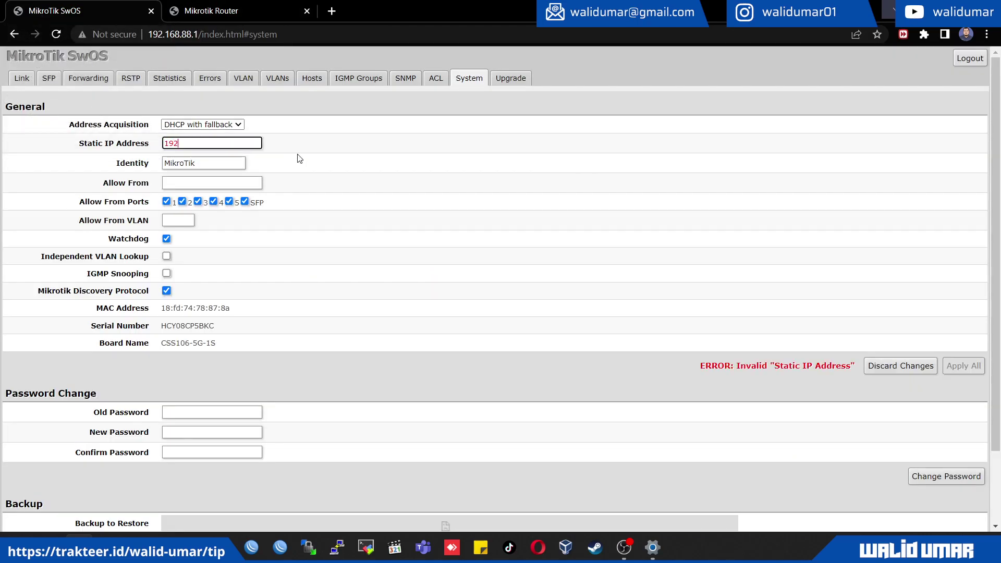
pyautogui.write('.168.99.2')
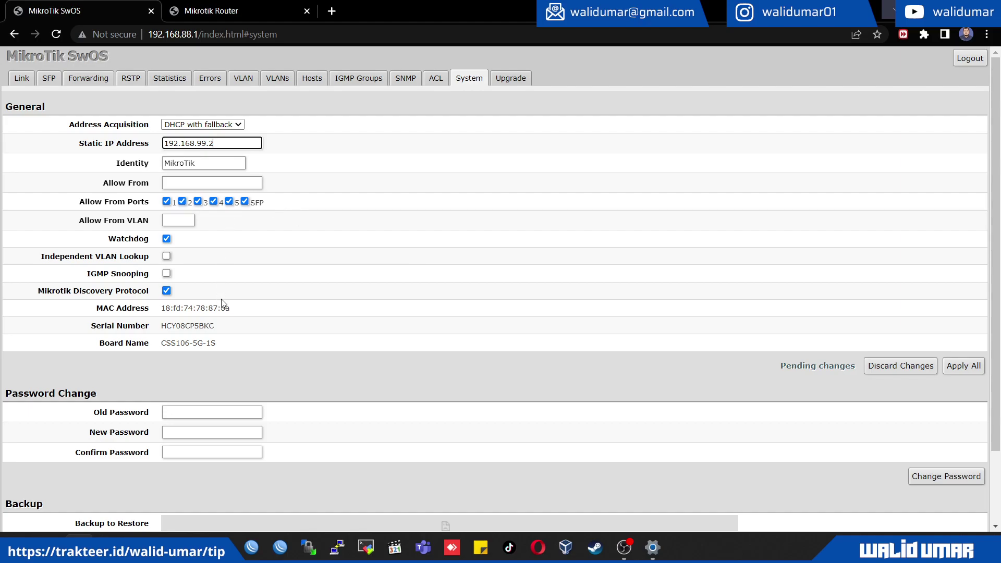
pyautogui.click(974, 368)
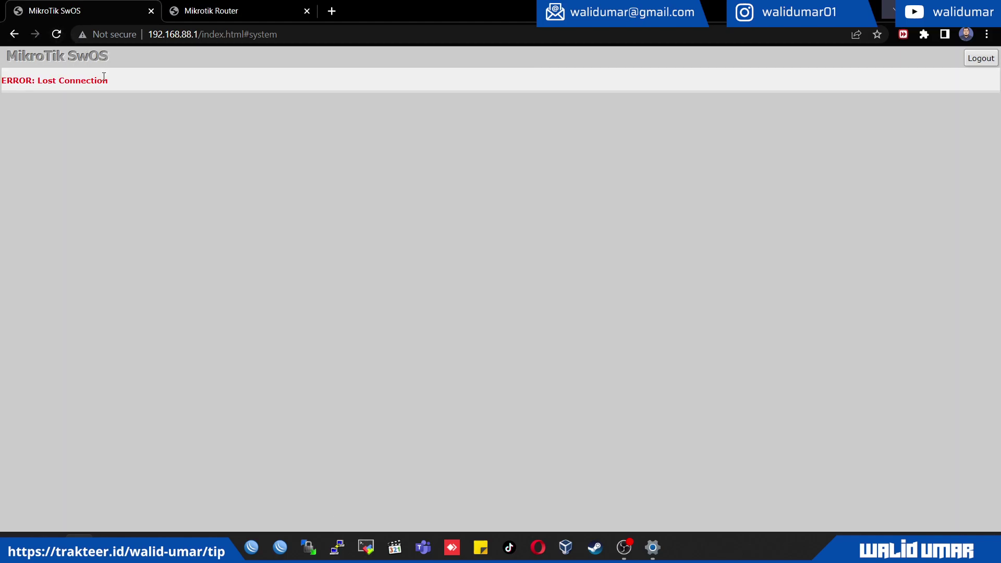
pyautogui.click(57, 35)
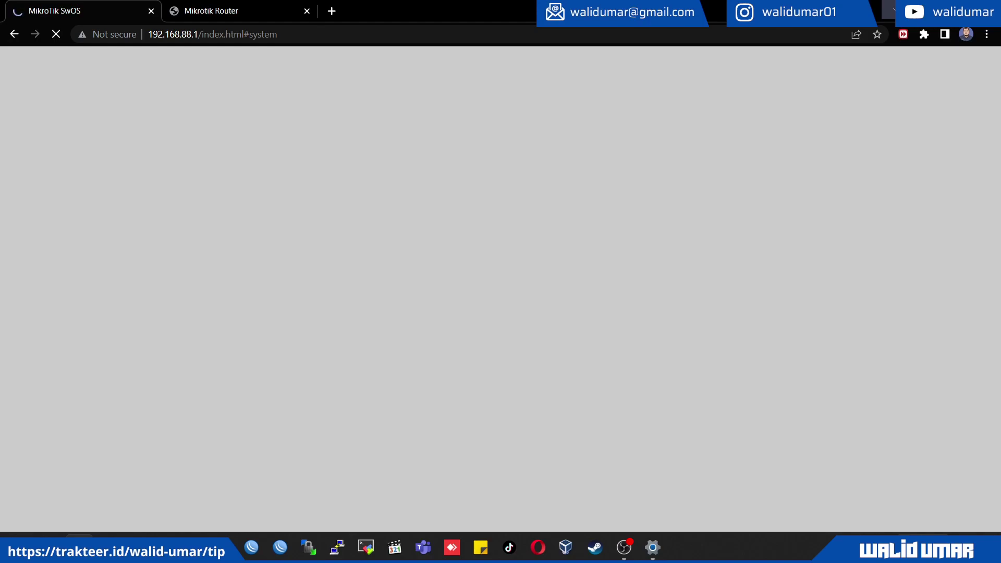
# In Windows Settings, change the Ethernet connection's IP assignment to Automatic (DHCP) and save it
pyautogui.click(933, 547)
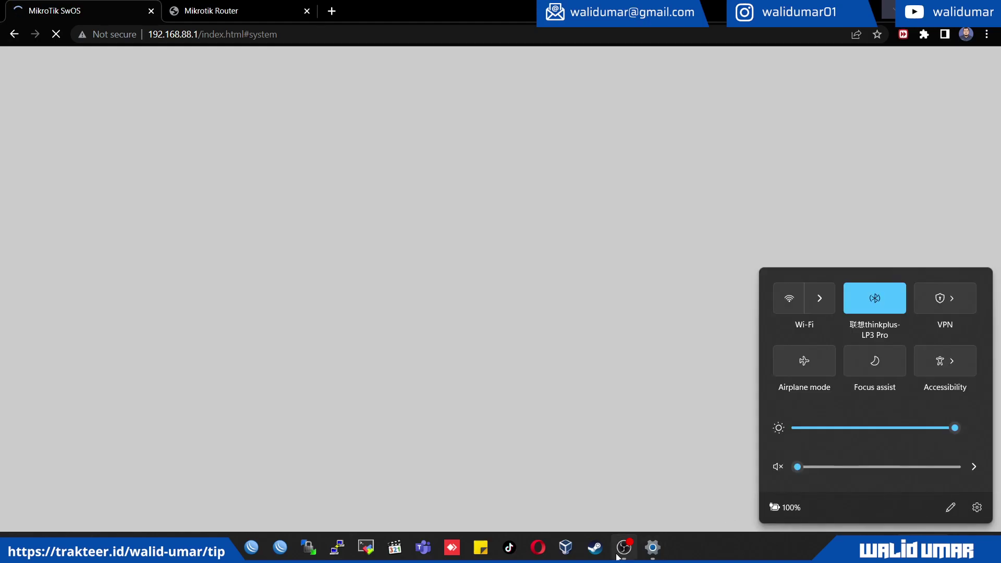
pyautogui.click(653, 548)
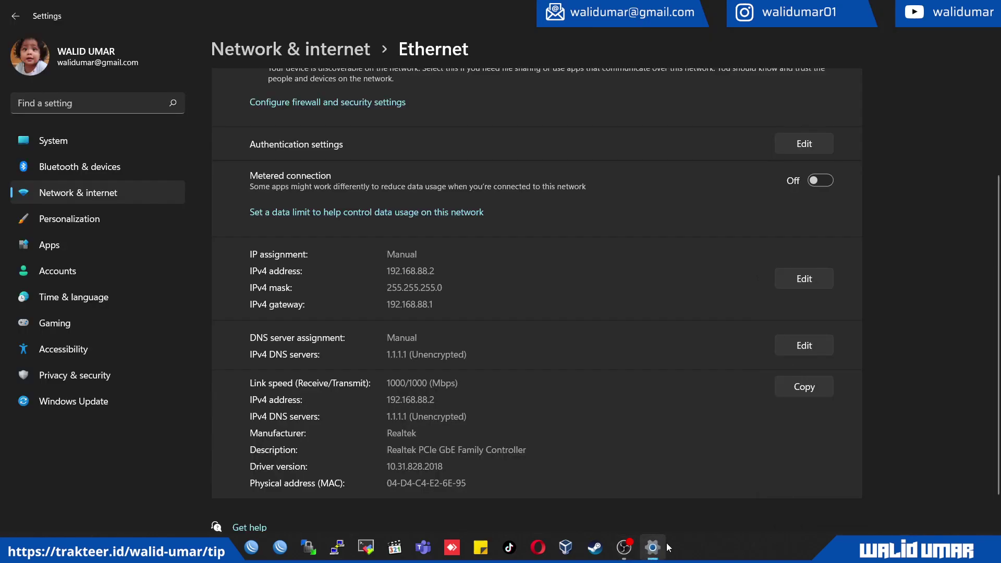
pyautogui.click(820, 279)
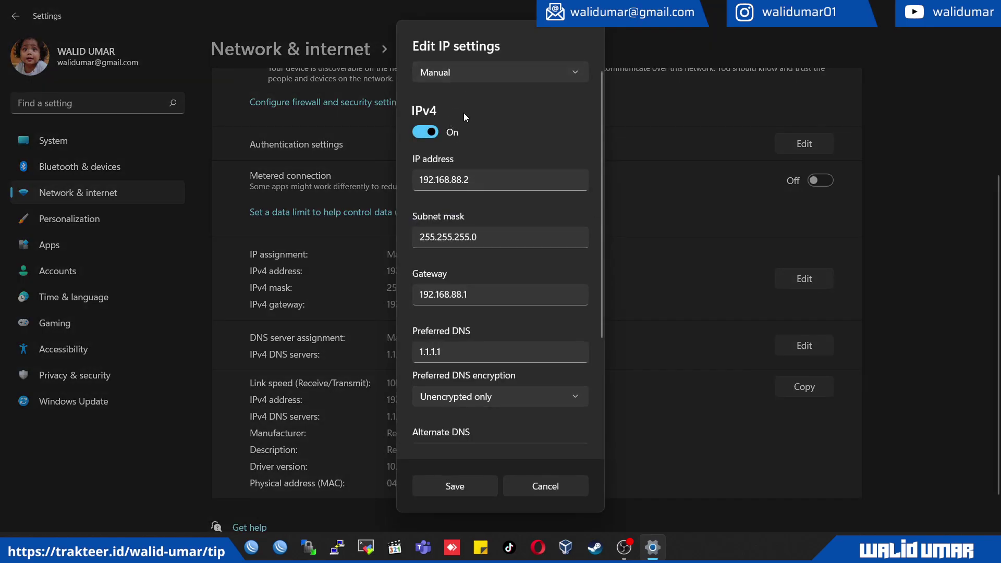
pyautogui.click(482, 75)
pyautogui.click(485, 39)
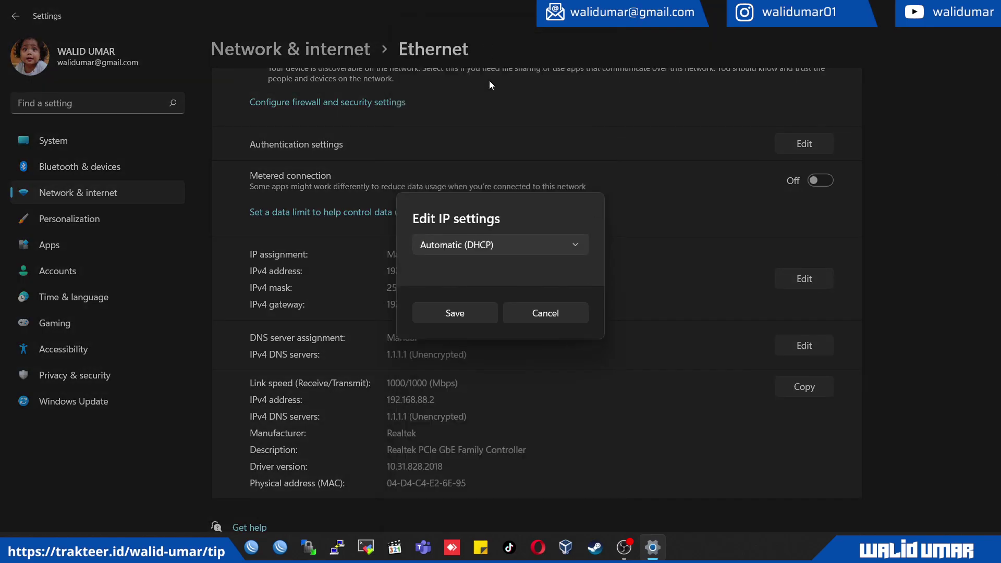
pyautogui.click(474, 308)
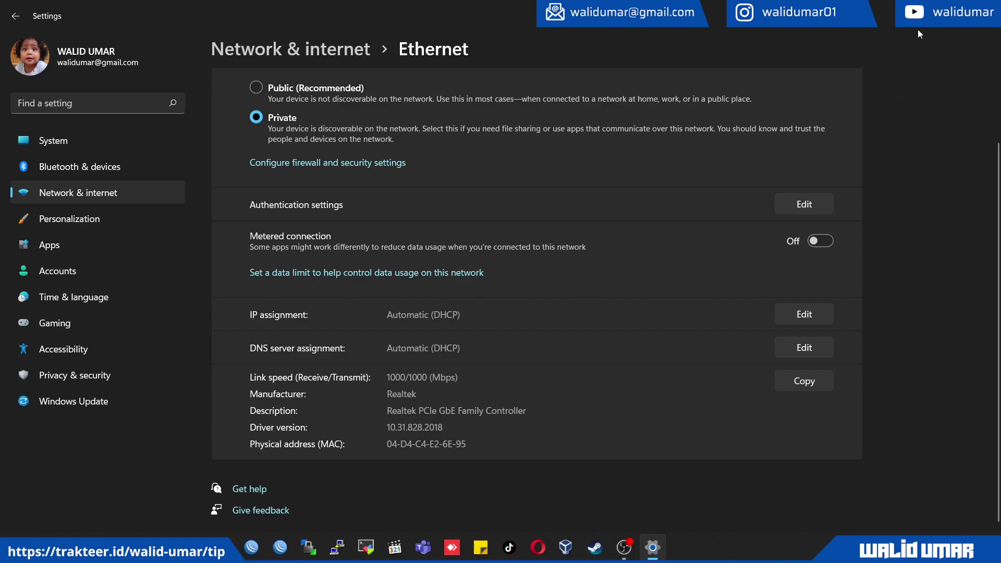
# Return to the browser's Mikotik Router diagram, then open the Windows network adapter list through Control Panel's Network and Sharing Center
pyautogui.hotkey('alt', 'Tab')
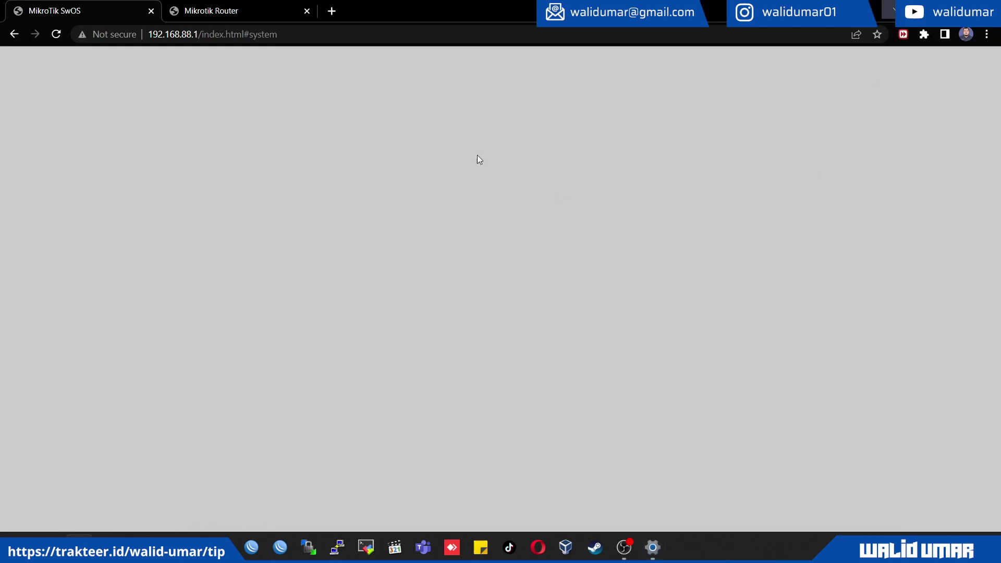
pyautogui.click(225, 10)
pyautogui.press('super+r')
pyautogui.write('control')
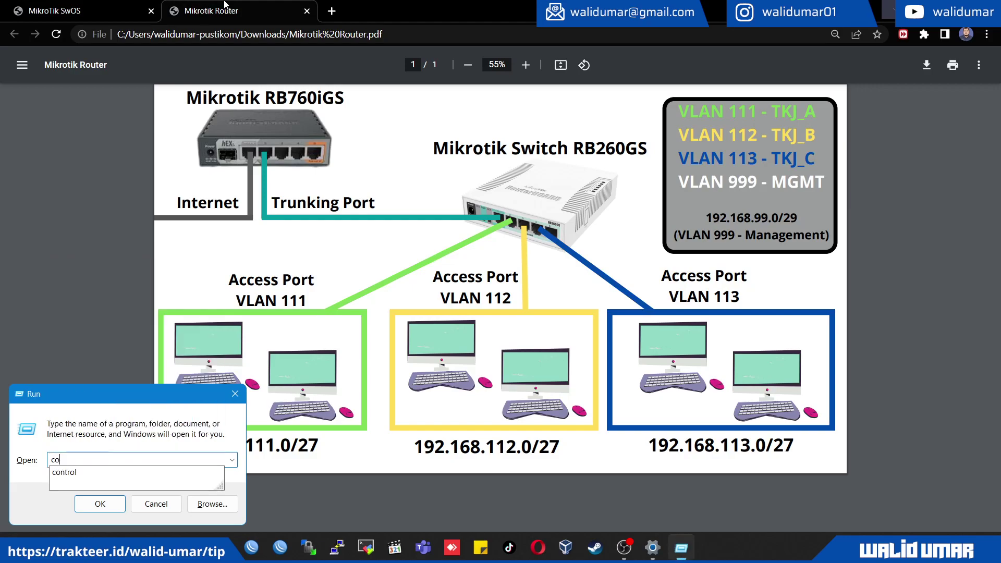
pyautogui.press('Return')
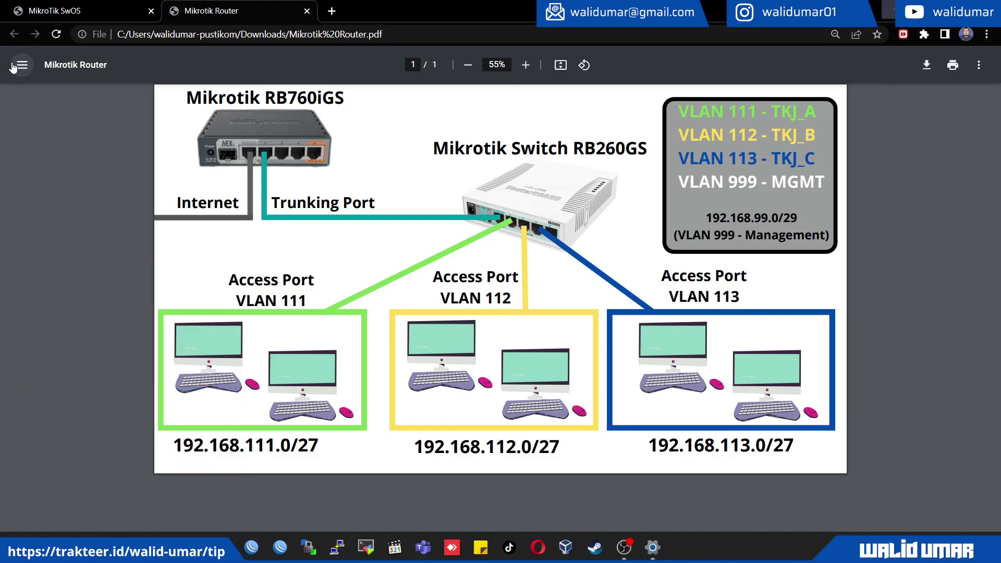
pyautogui.click(278, 243)
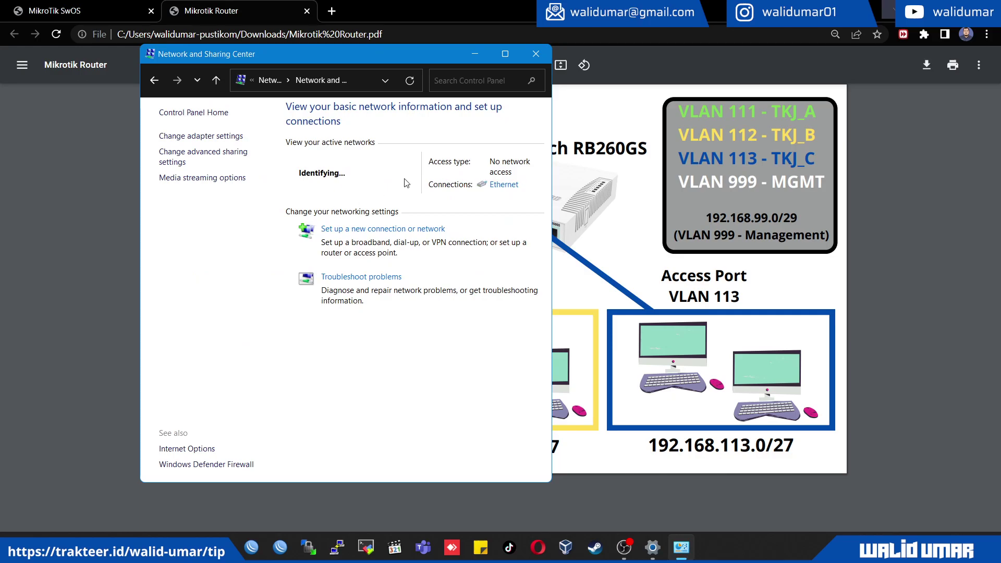
pyautogui.click(225, 137)
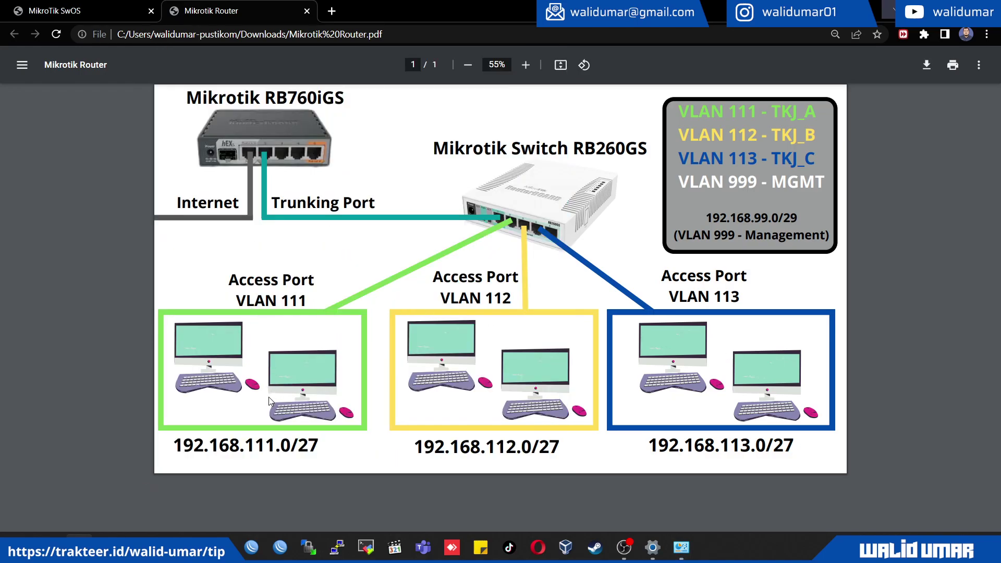
# Close Network and Sharing Center and examine the Ethernet adapter's IPv4 connection details from Network Connections
pyautogui.moveTo(681, 547)
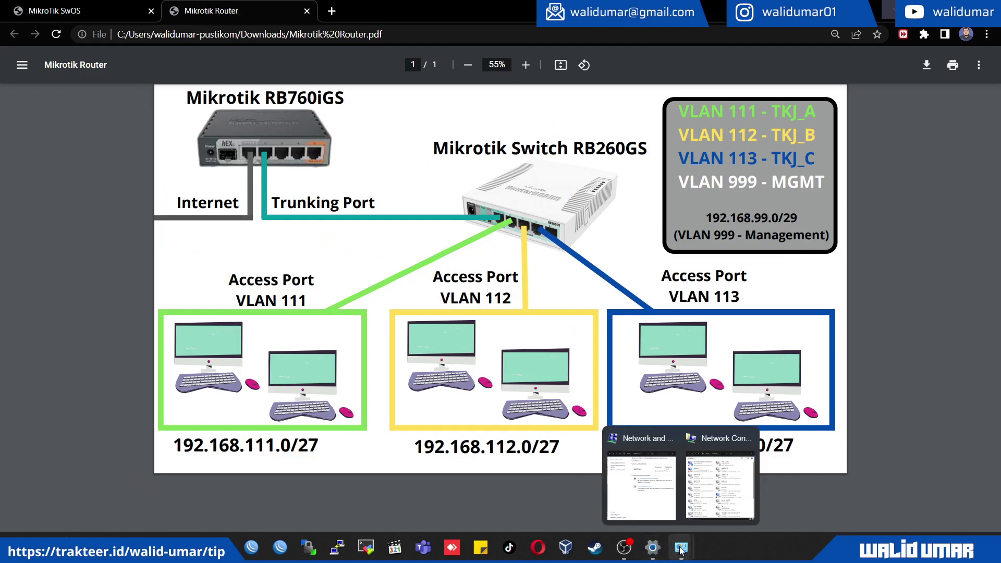
pyautogui.click(667, 439)
pyautogui.moveTo(666, 467)
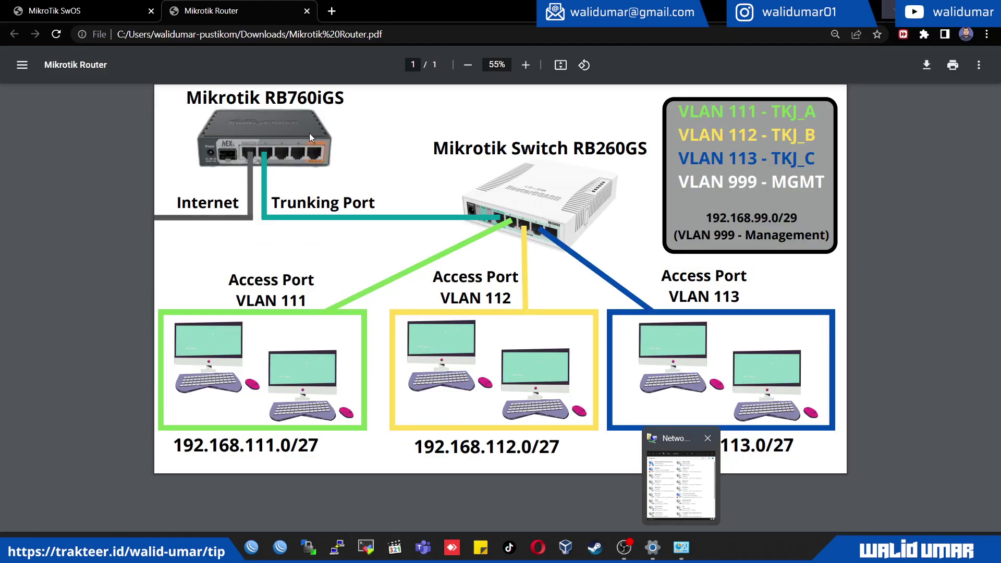
pyautogui.click(682, 548)
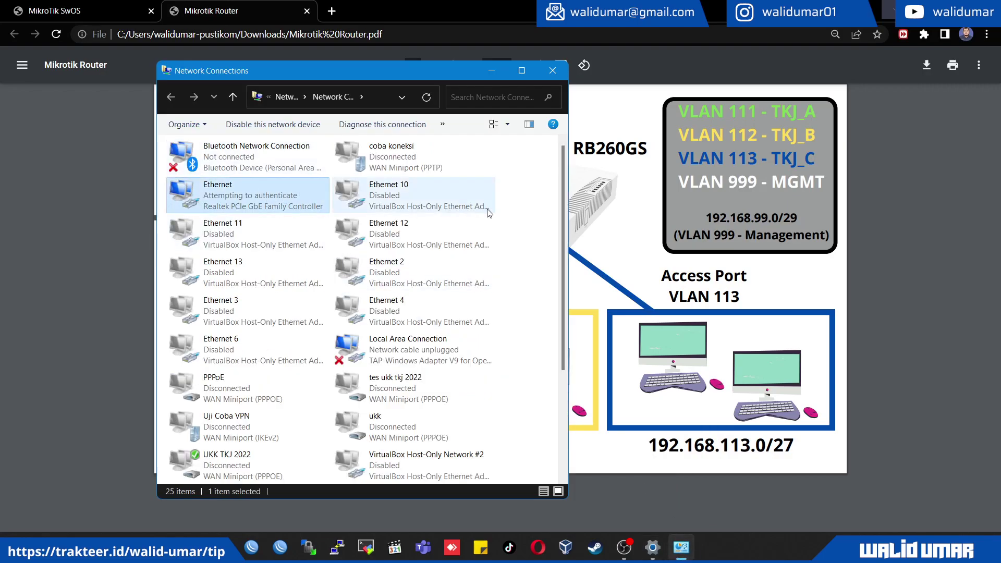
pyautogui.click(332, 209)
pyautogui.rightClick(230, 207)
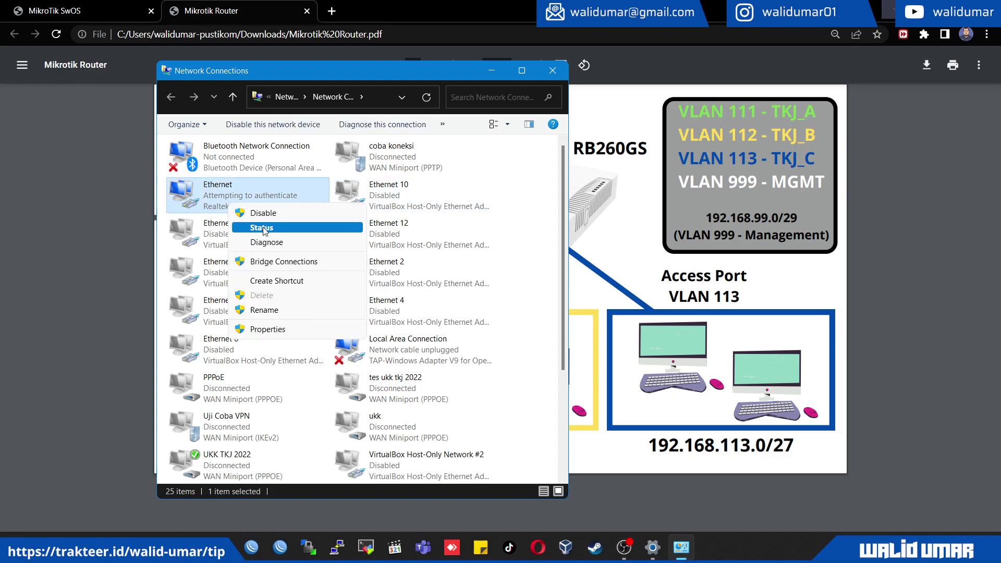
pyautogui.click(258, 226)
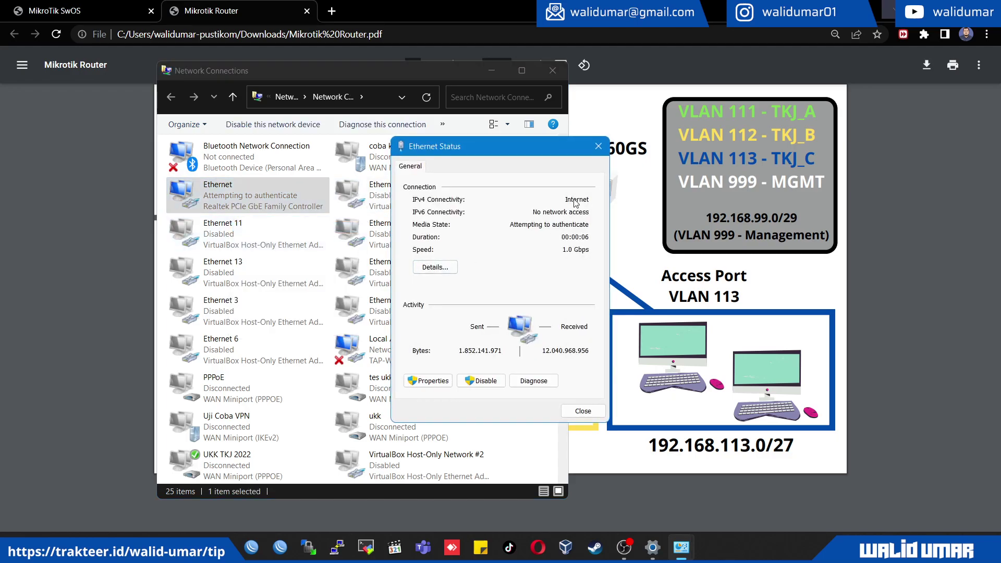
pyautogui.click(435, 267)
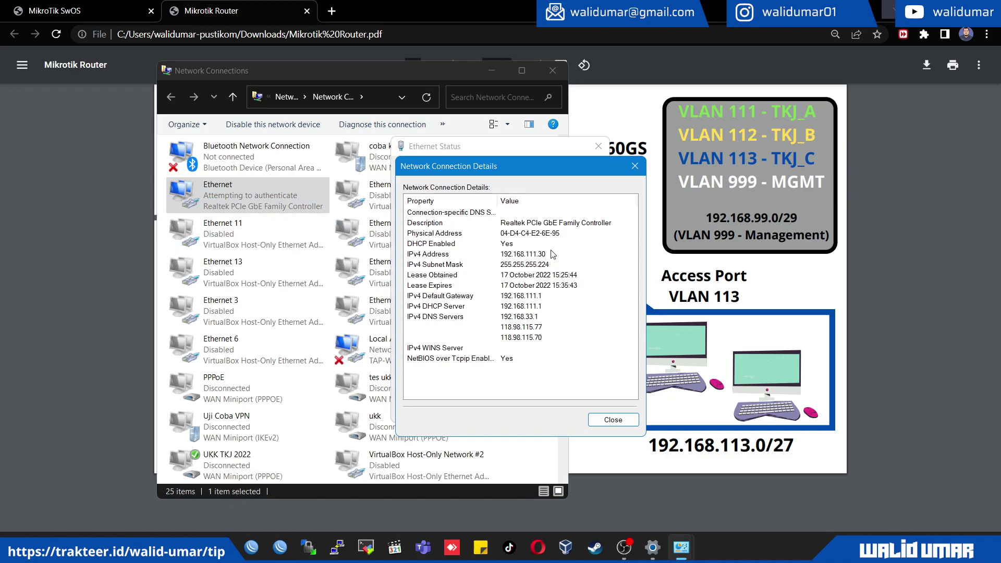